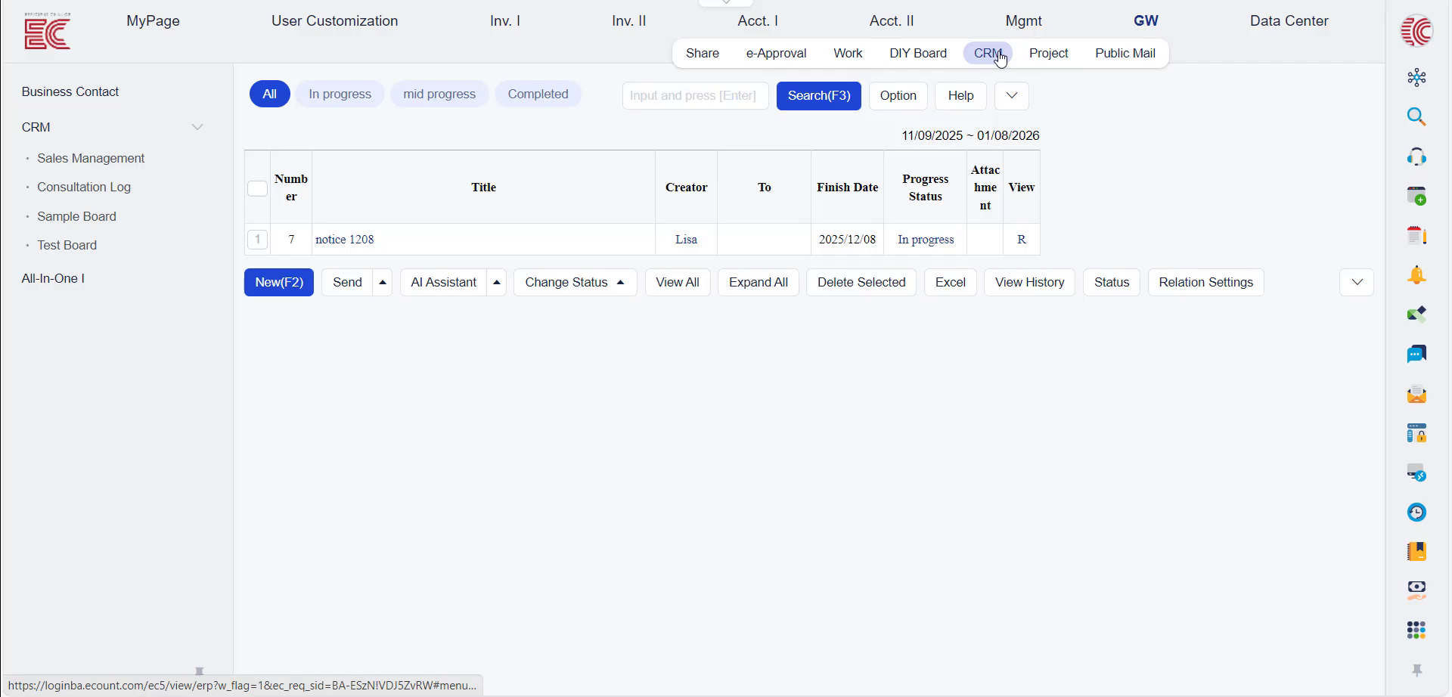
Switch groupware from CRM to the Share section to show the Announcements board
{"action": "left_click", "coordinate": [703, 53]}
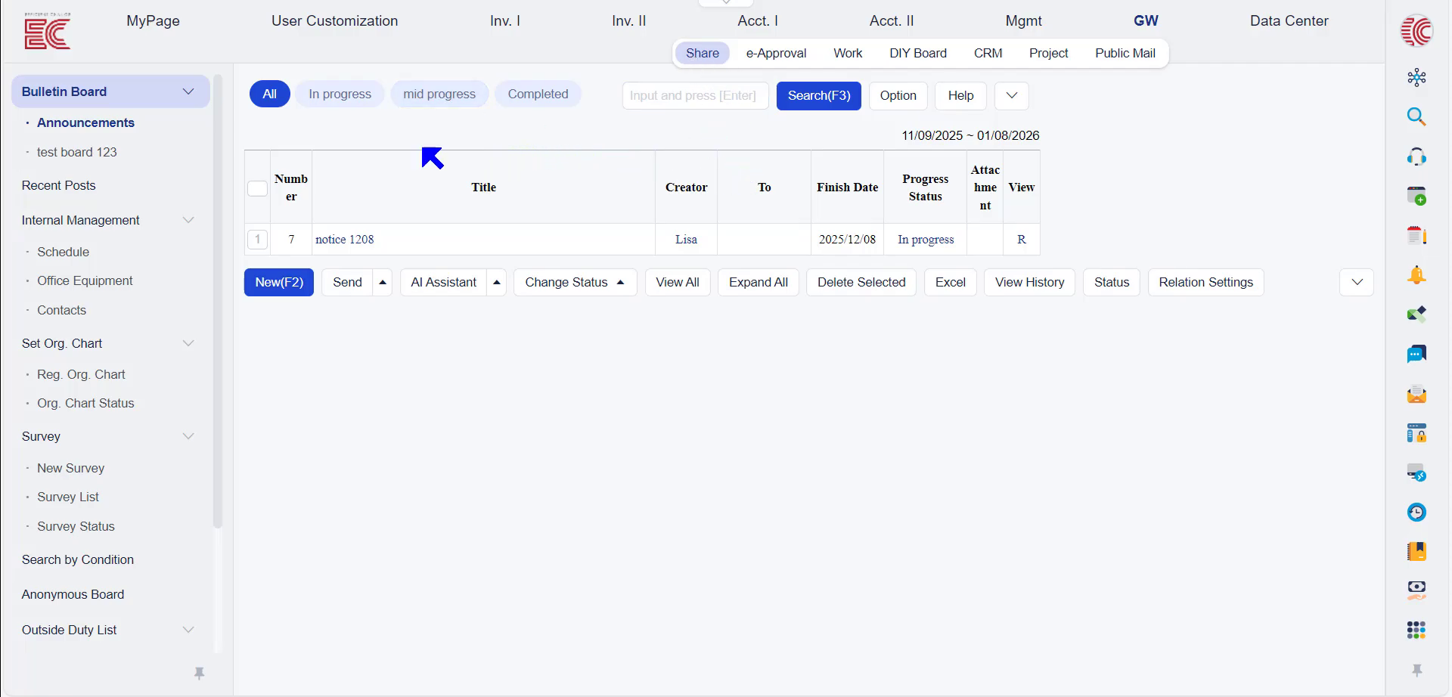
Open Configuration > Function Setup and show the GW board settings
{"action": "mouse_move", "coordinate": [318, 25]}
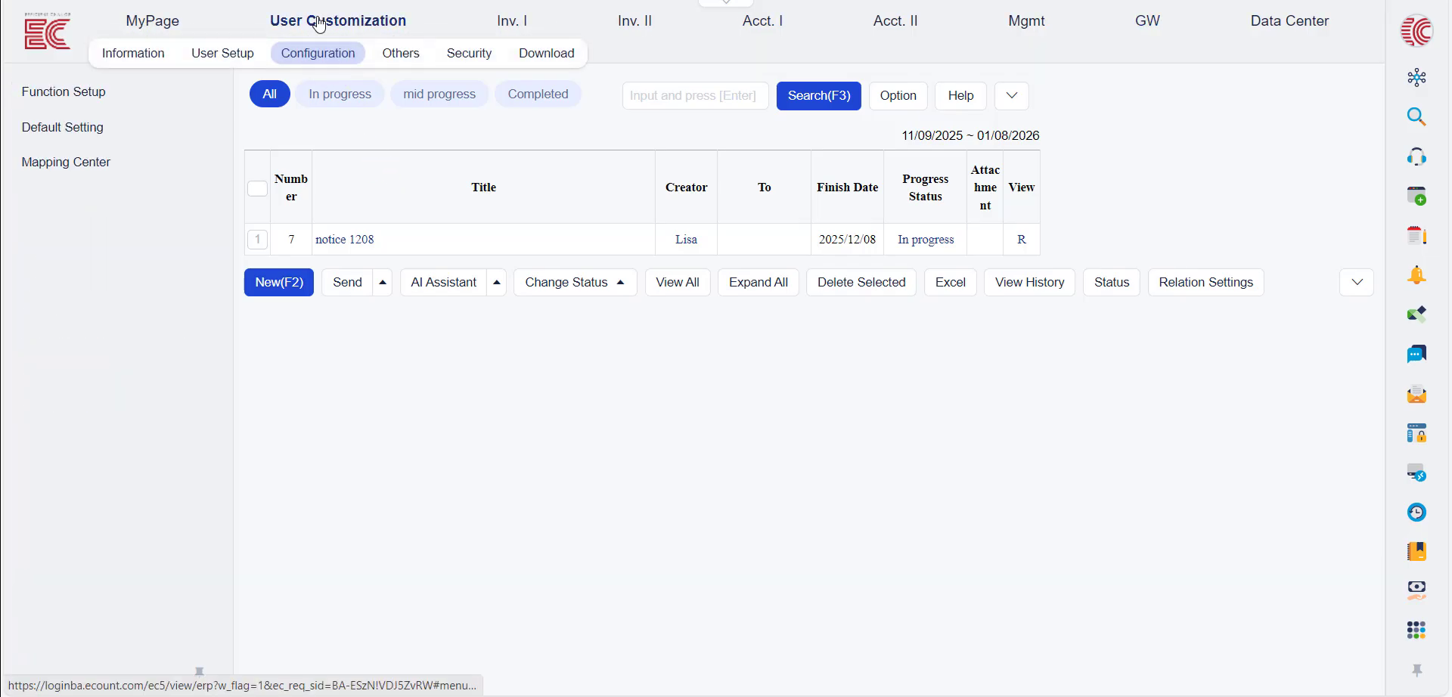
{"action": "left_click", "coordinate": [338, 54]}
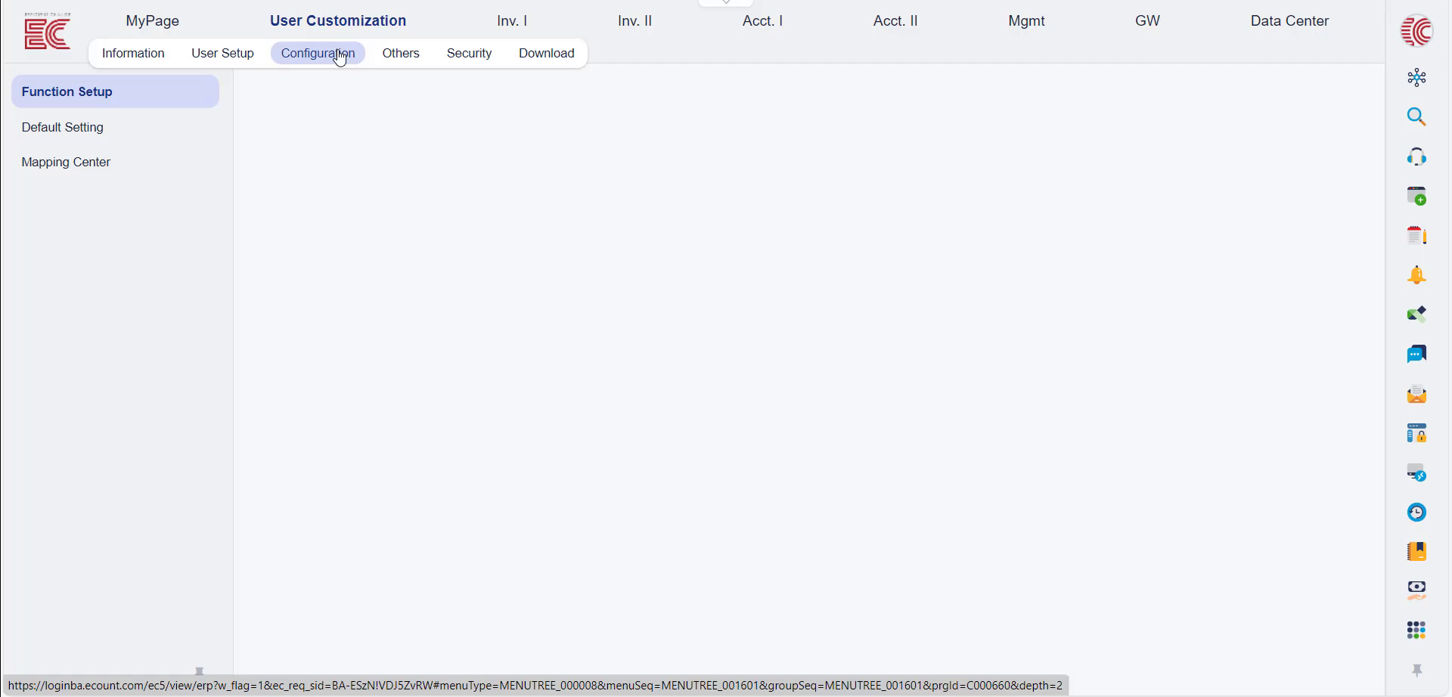
{"action": "left_click", "coordinate": [548, 131]}
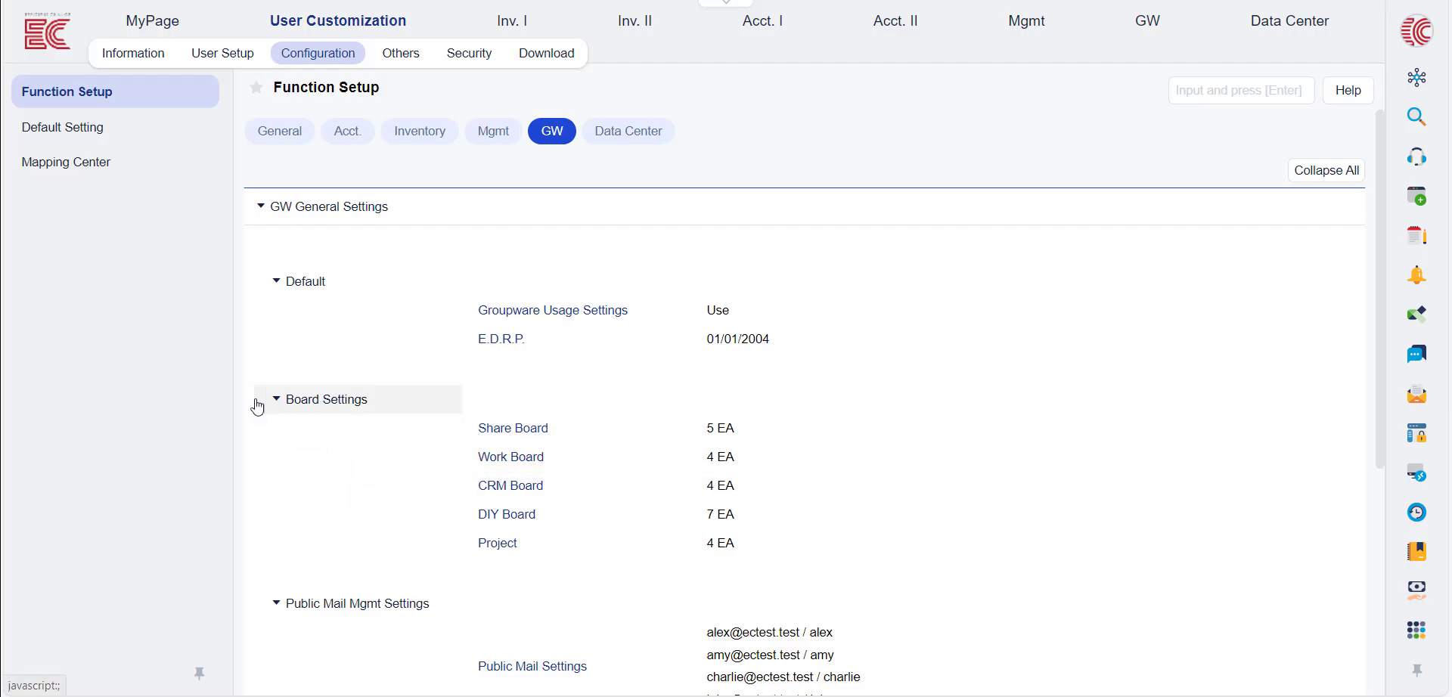
Register a new Work board task named HR without copying an existing board
{"action": "left_click", "coordinate": [511, 457]}
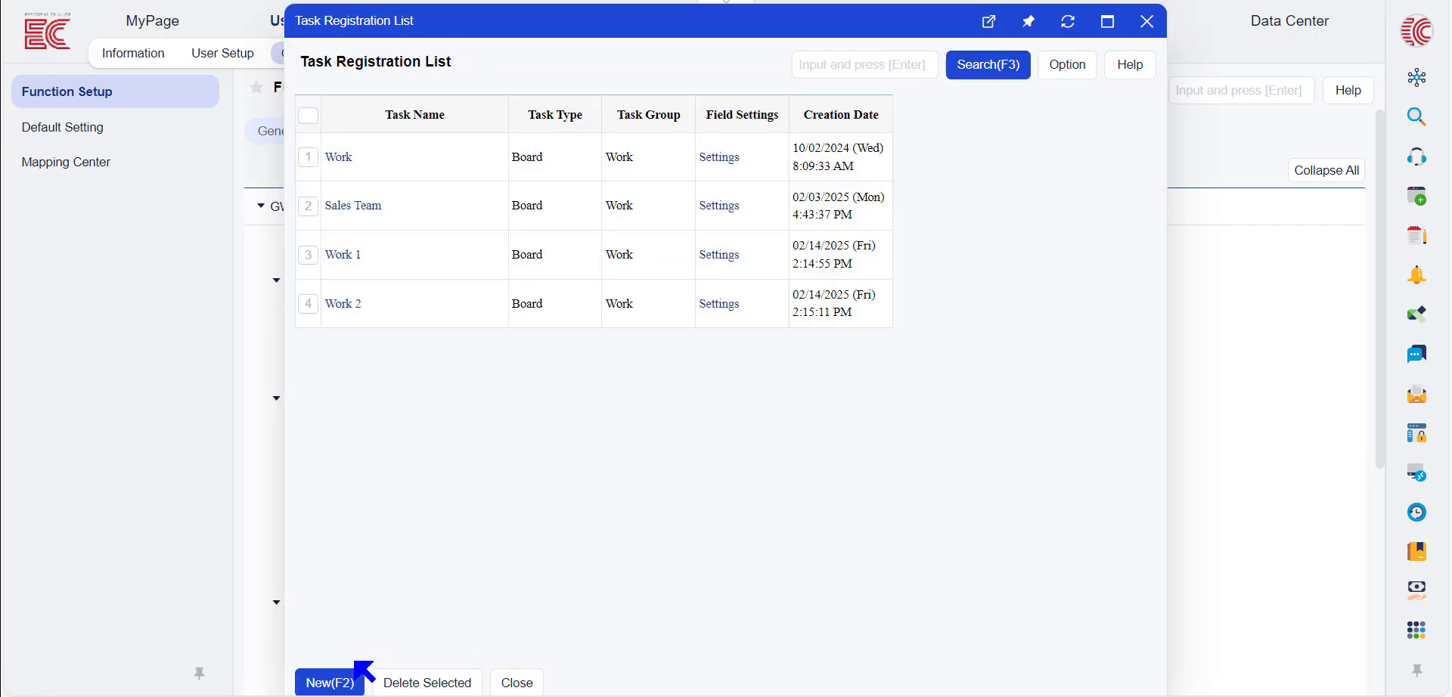
{"action": "left_click", "coordinate": [333, 683]}
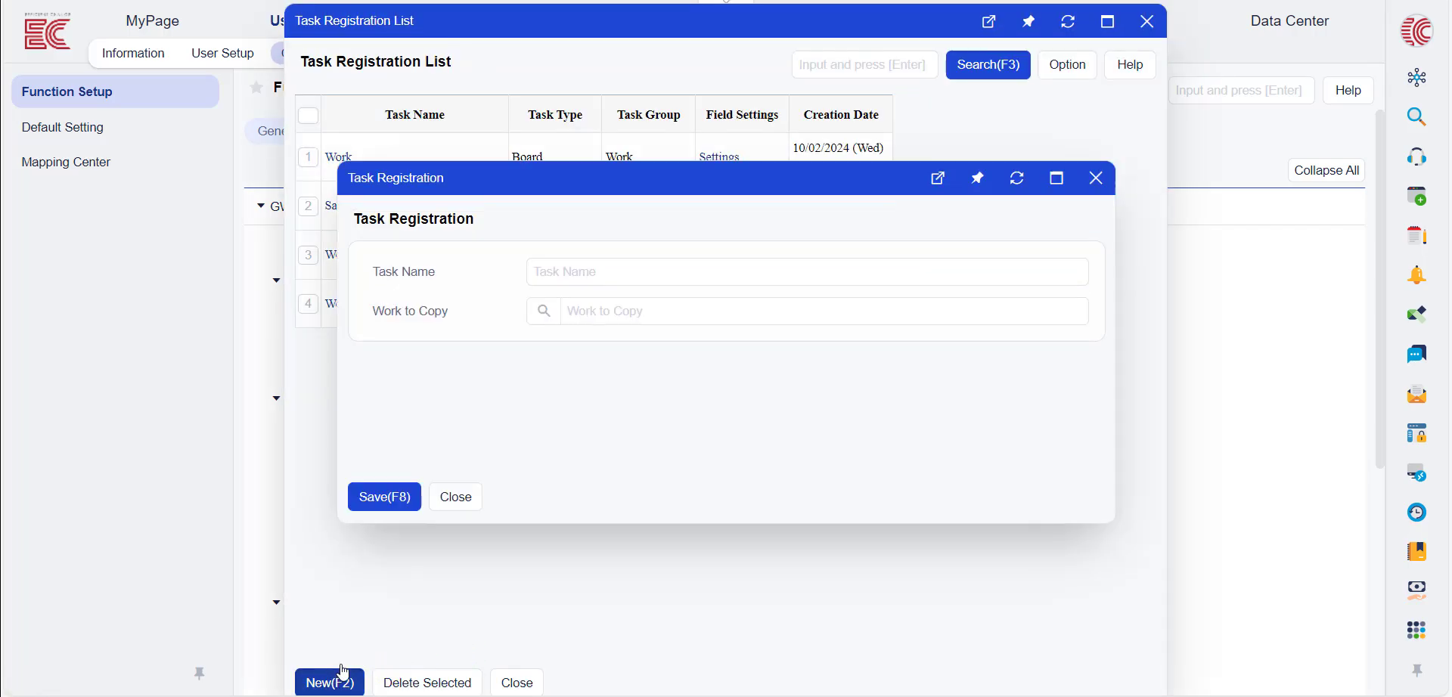
{"action": "left_click", "coordinate": [570, 272]}
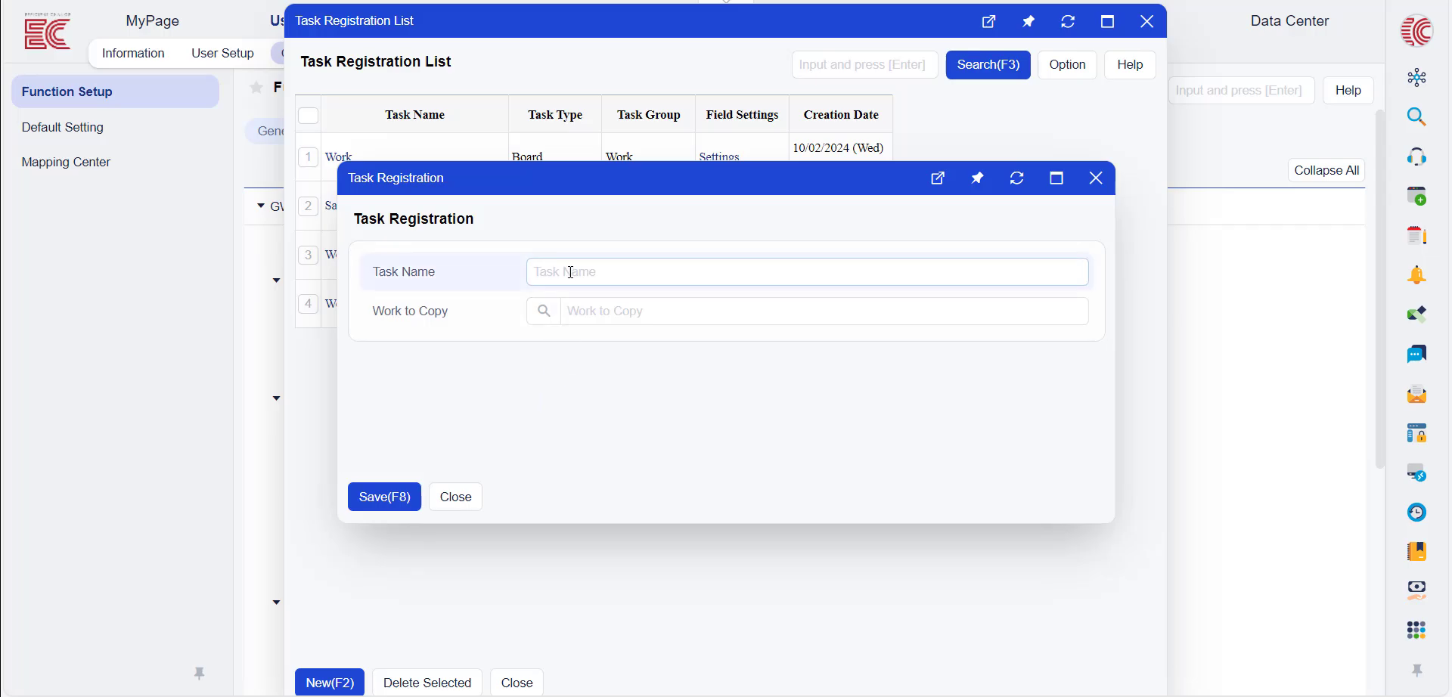
{"action": "left_click", "coordinate": [523, 173]}
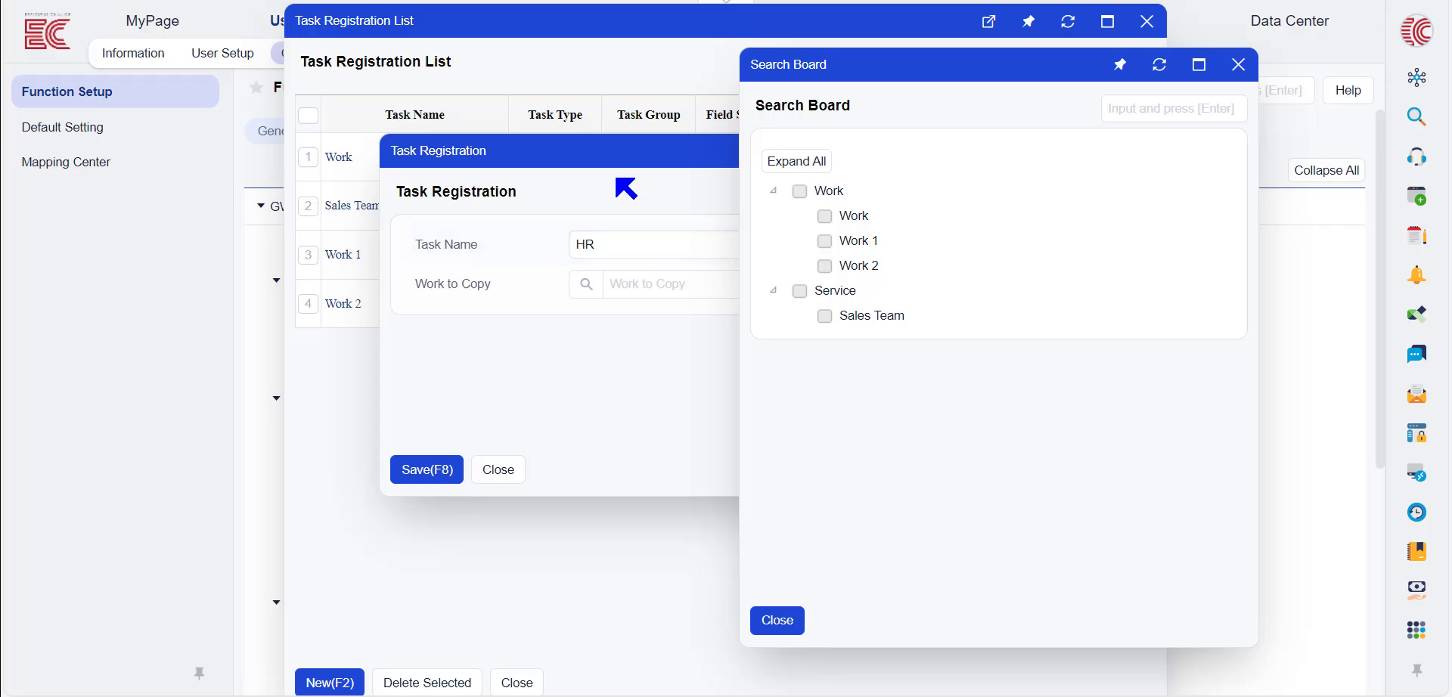
{"action": "left_click", "coordinate": [590, 244]}
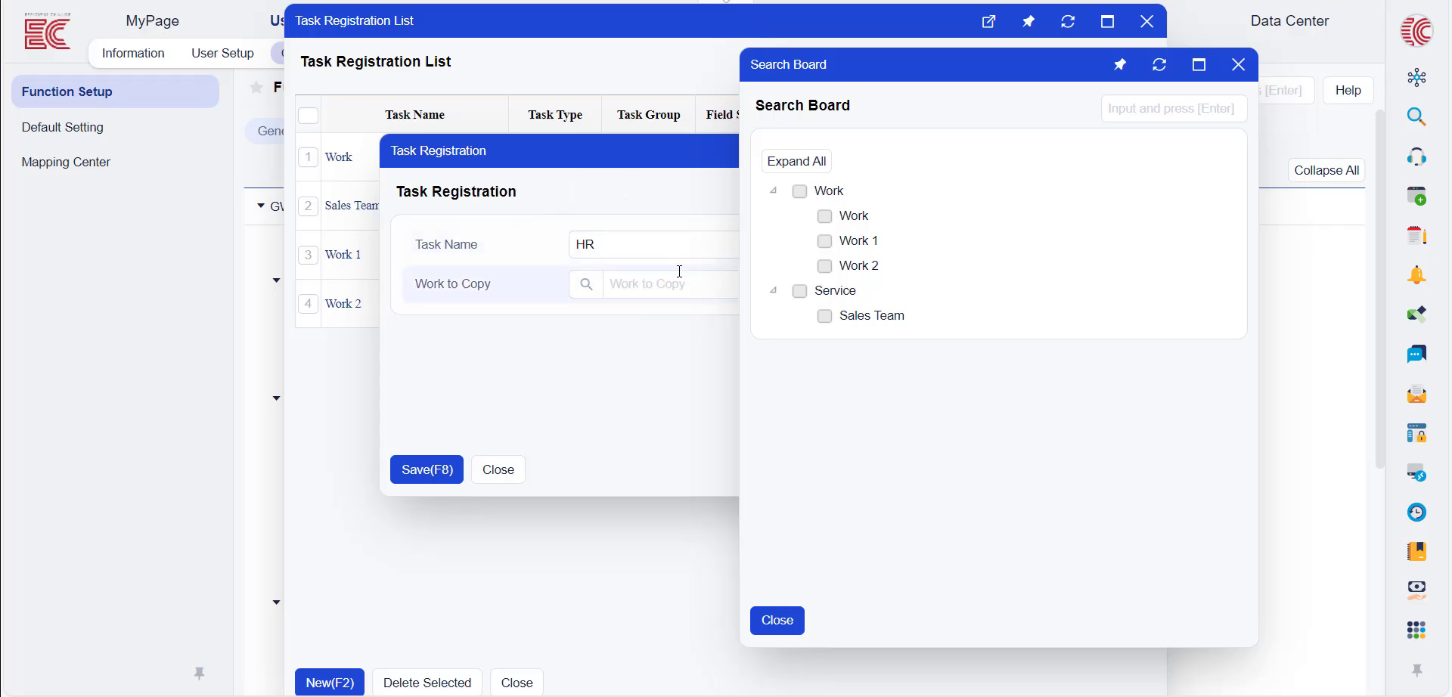
{"action": "left_click", "coordinate": [785, 629]}
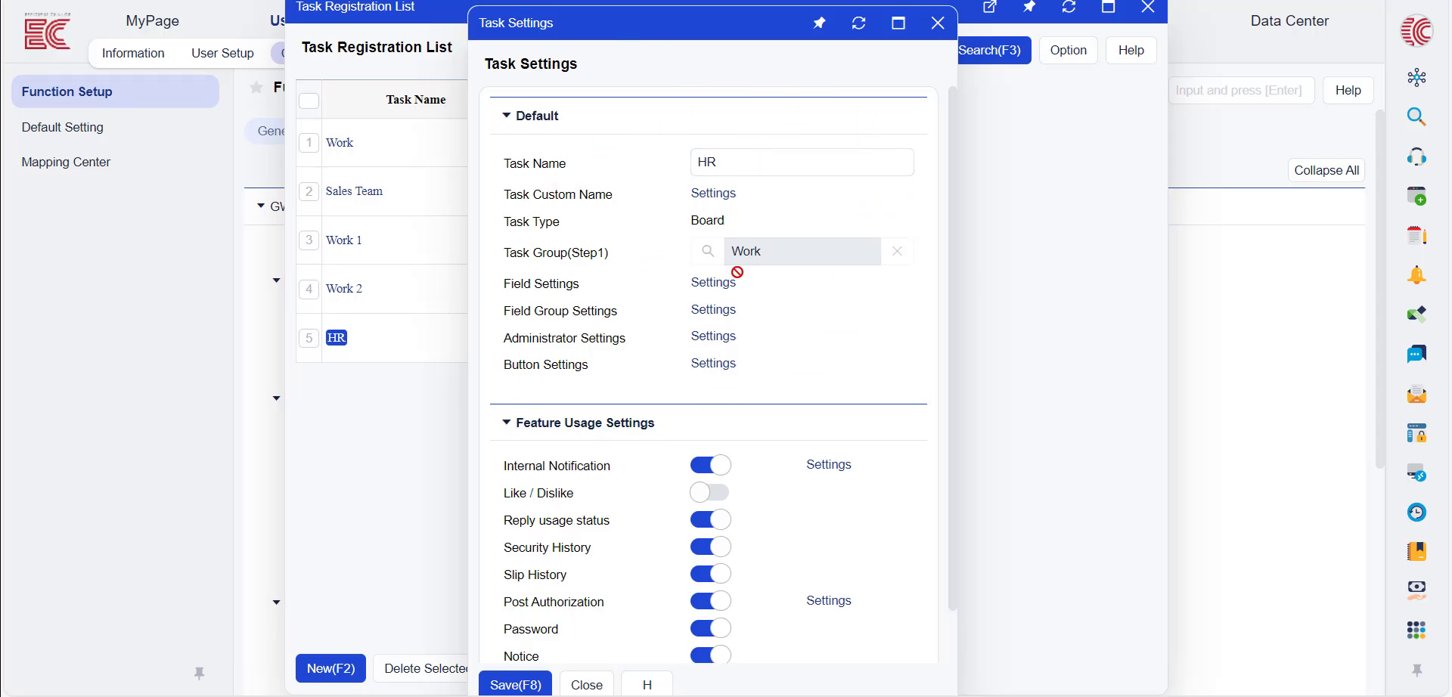
{"action": "scroll", "coordinate": [854, 370], "scroll_direction": "down", "scroll_amount": 1}
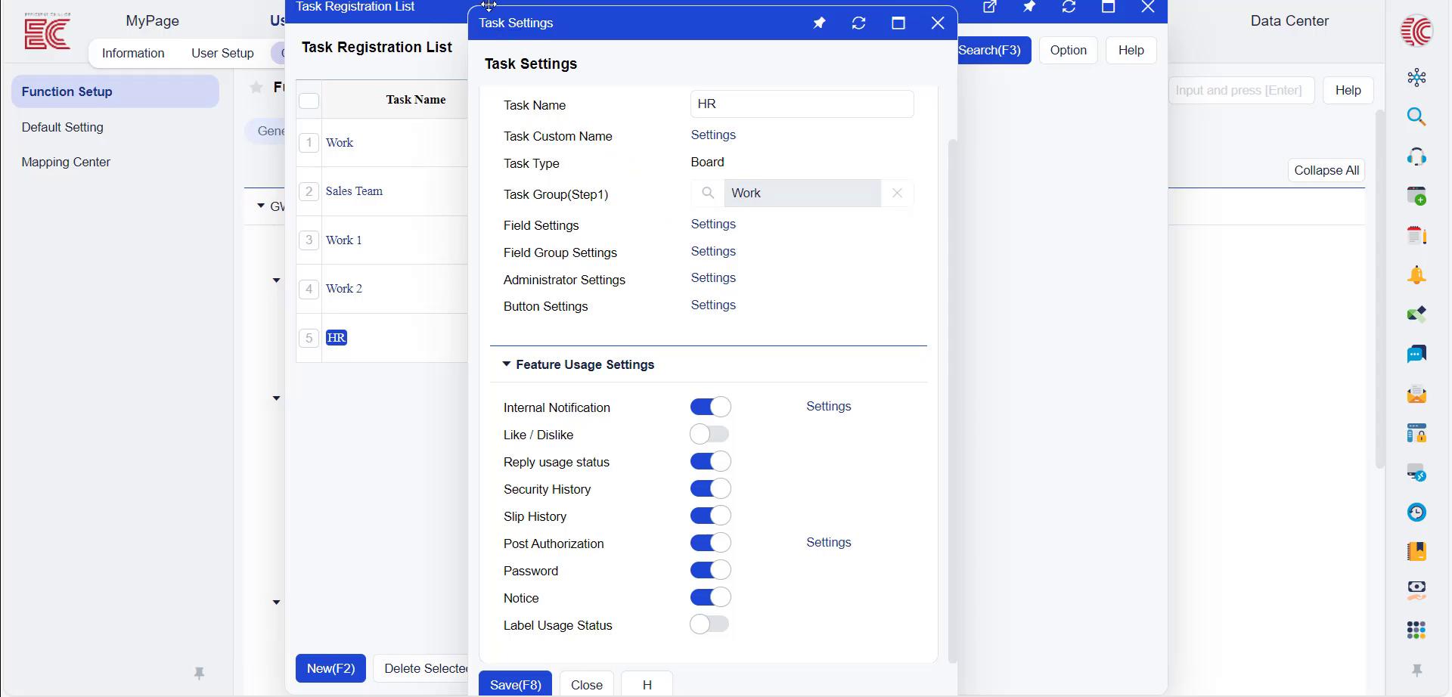
{"action": "scroll", "coordinate": [660, 208], "scroll_direction": "up", "scroll_amount": 1}
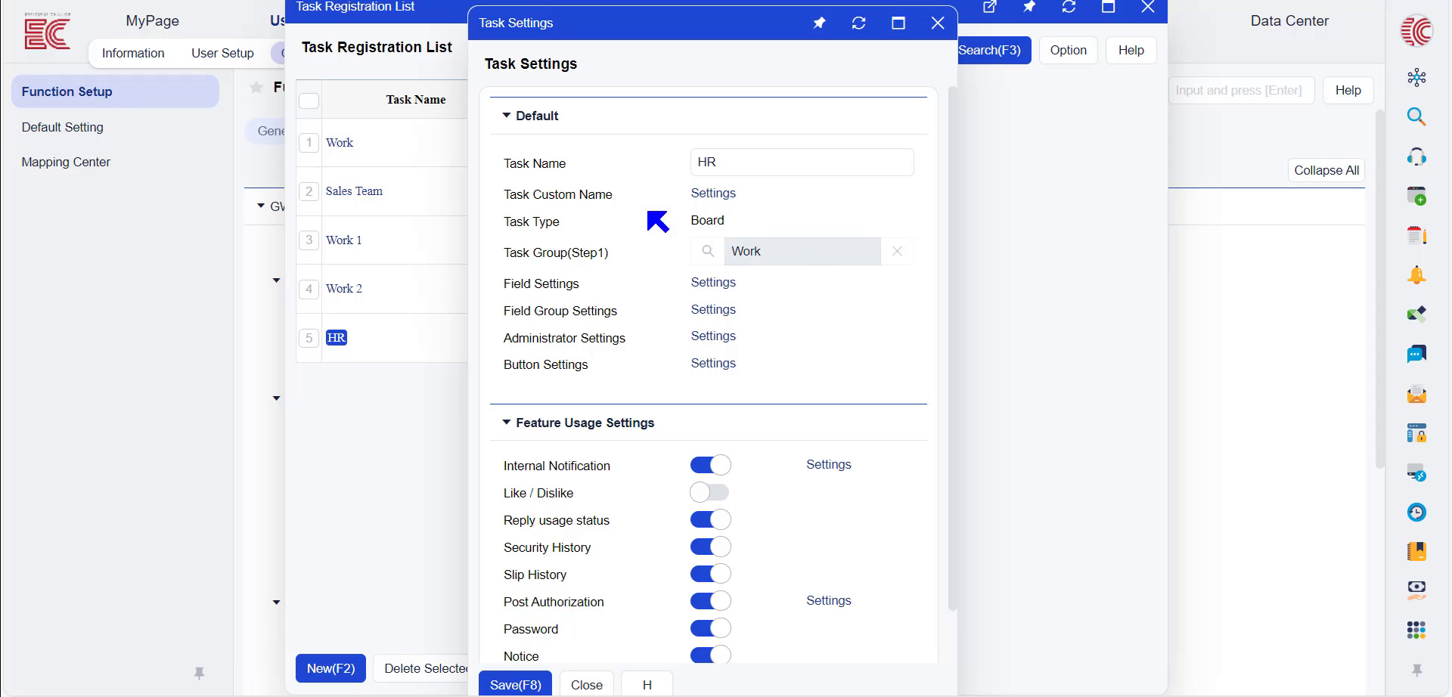
Open the HR task's Field Settings and inspect the Title field
{"action": "left_click", "coordinate": [732, 285]}
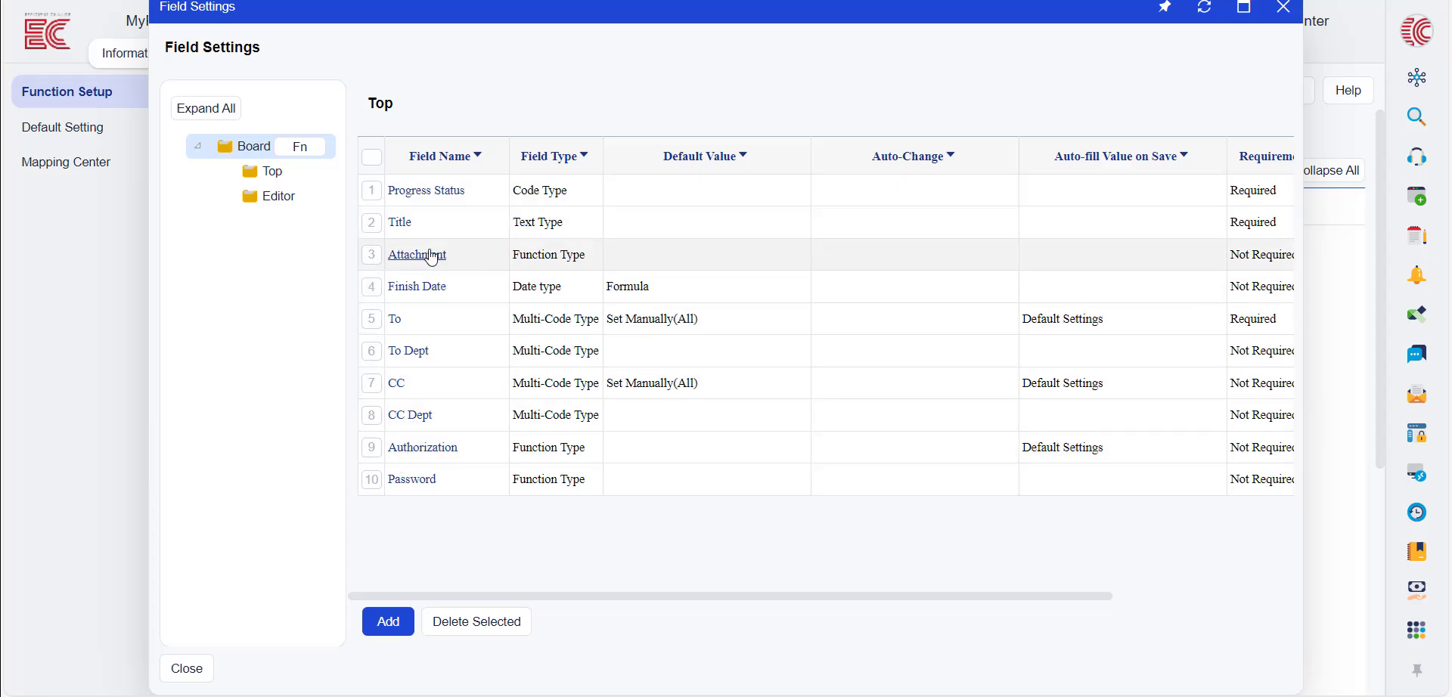
{"action": "left_click", "coordinate": [401, 222]}
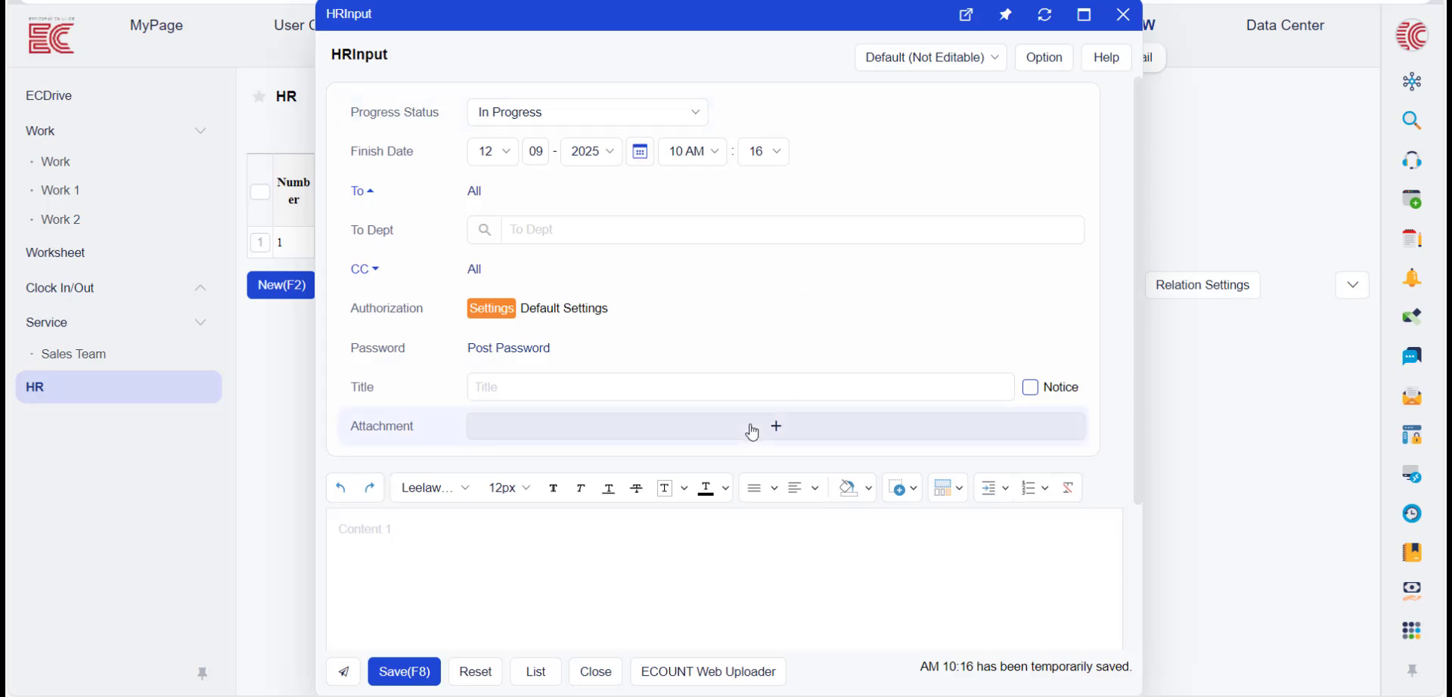
{"action": "scroll", "coordinate": [719, 438], "scroll_direction": "down", "scroll_amount": 3}
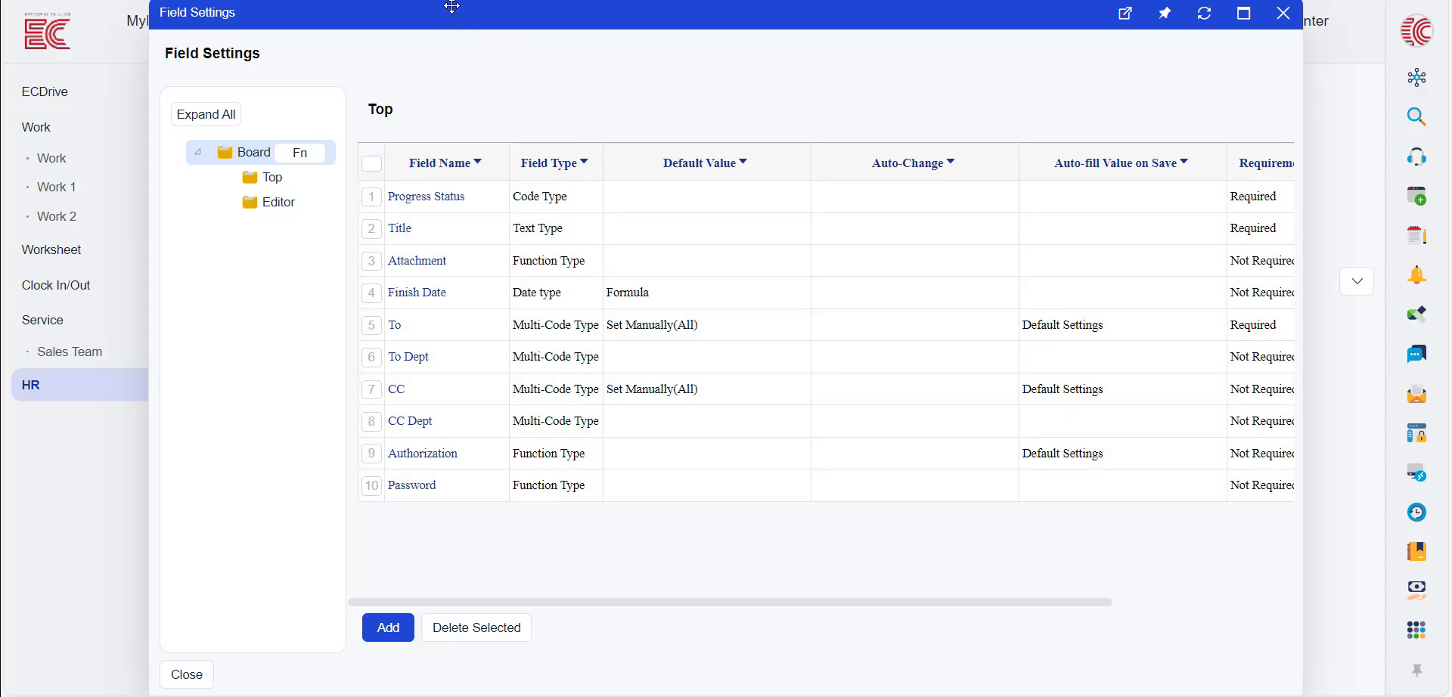
Close Field Settings and review HR's Task Administrator Settings, leaving no administrator designated
{"action": "key", "text": "Escape"}
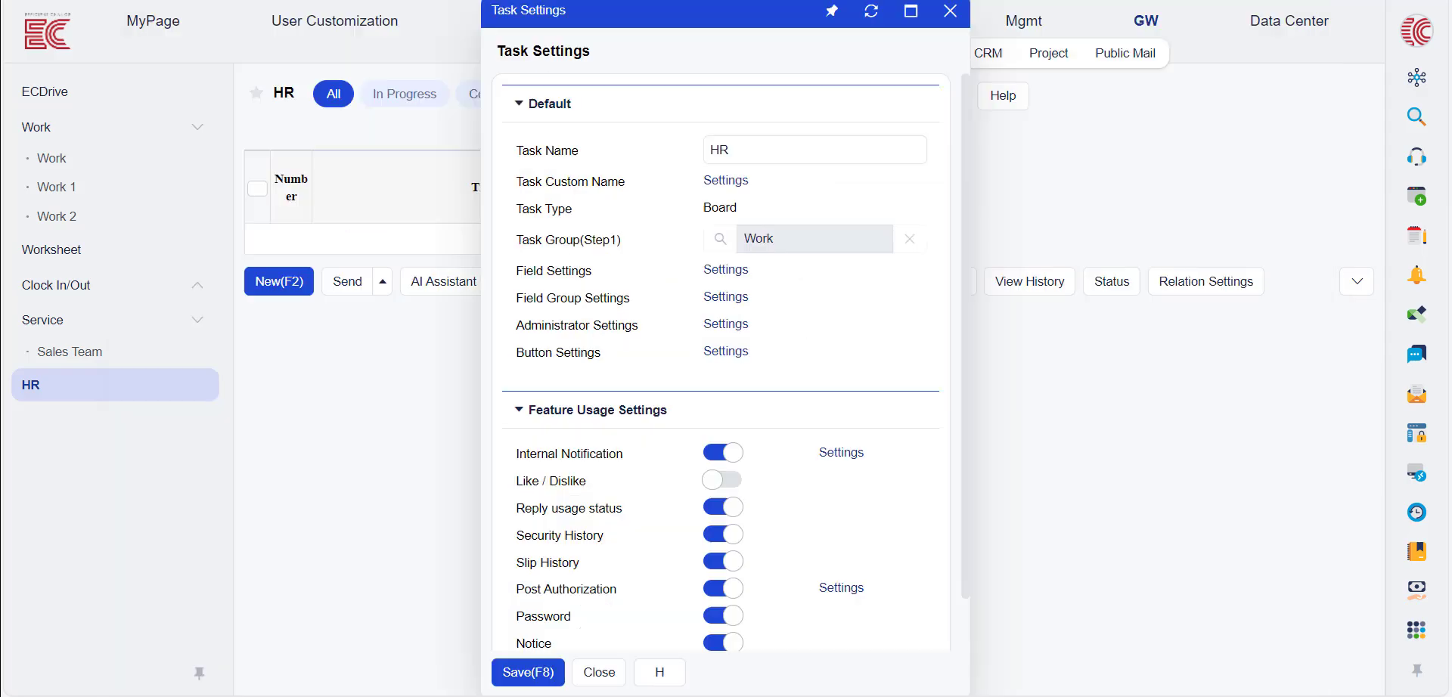
{"action": "left_click", "coordinate": [724, 325]}
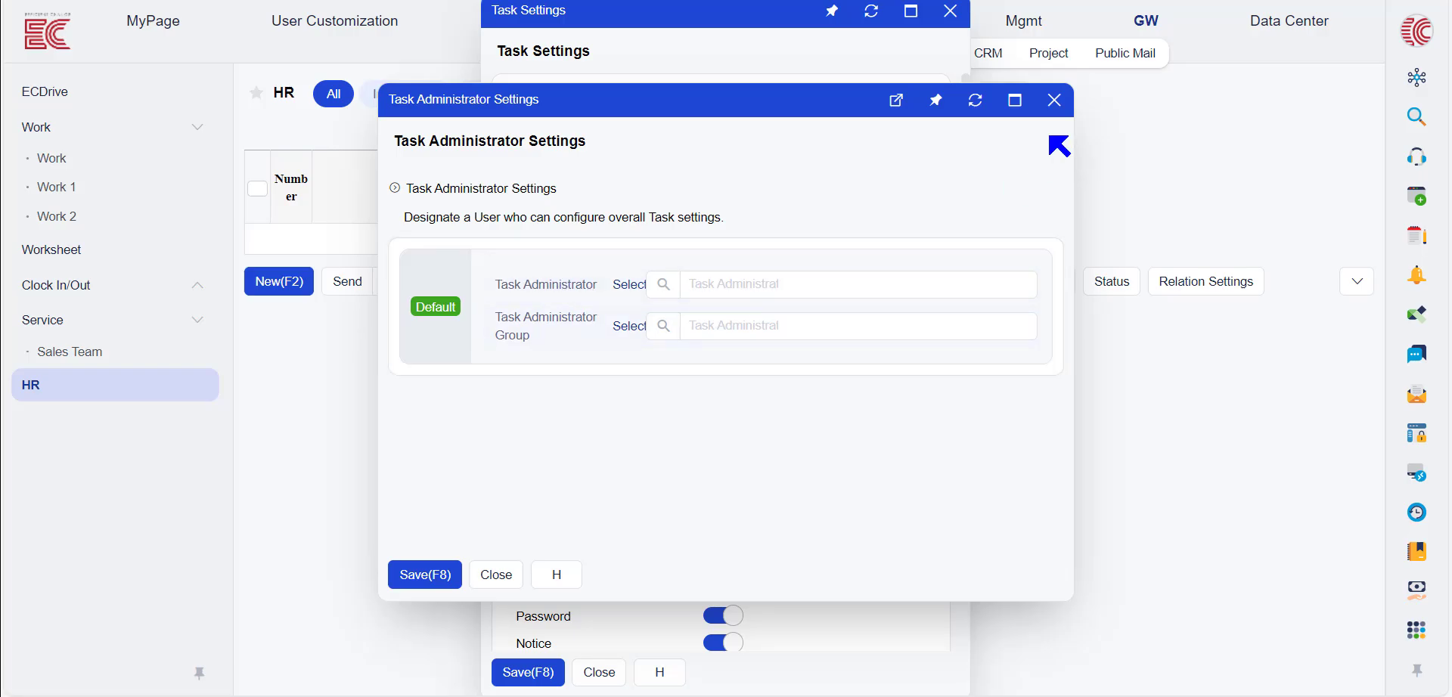
{"action": "left_click", "coordinate": [1054, 100]}
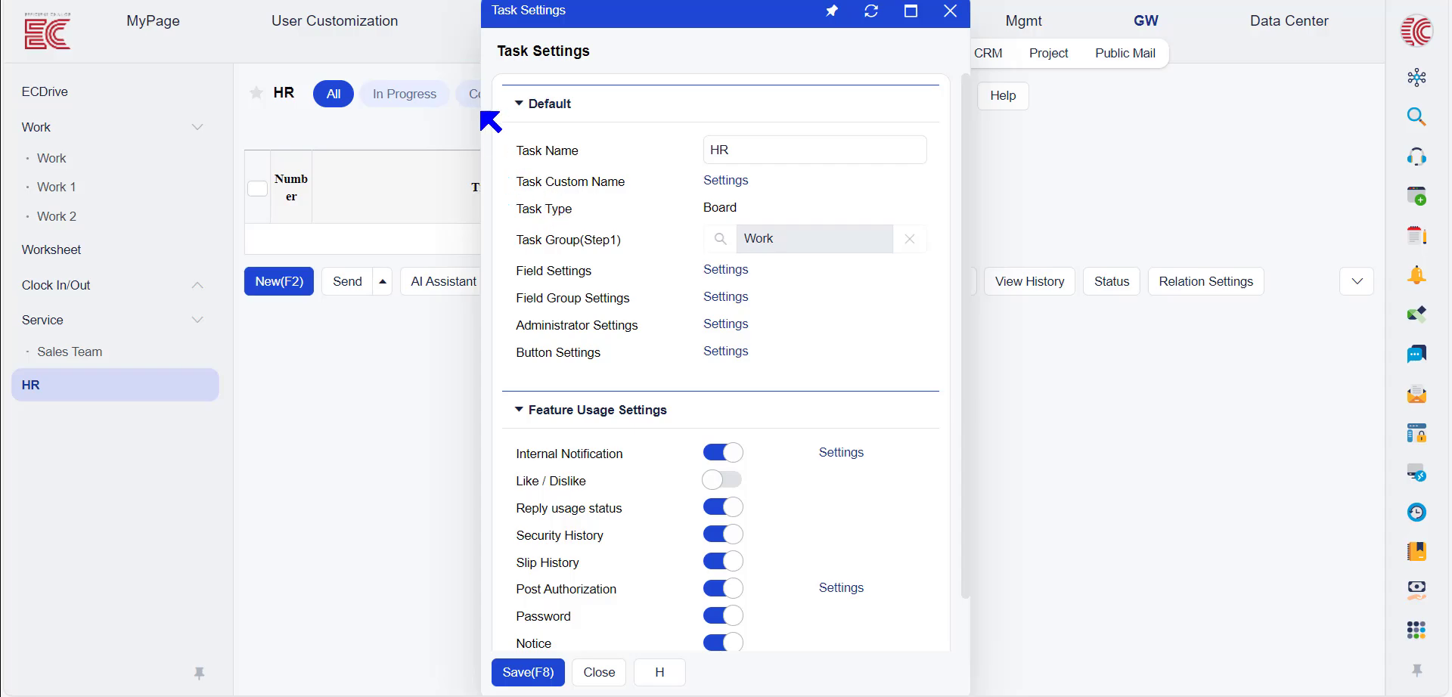
Toggle HR's Internal Notification off and on, then open its Notification Default Settings
{"action": "scroll", "coordinate": [706, 366], "scroll_direction": "down", "scroll_amount": 1}
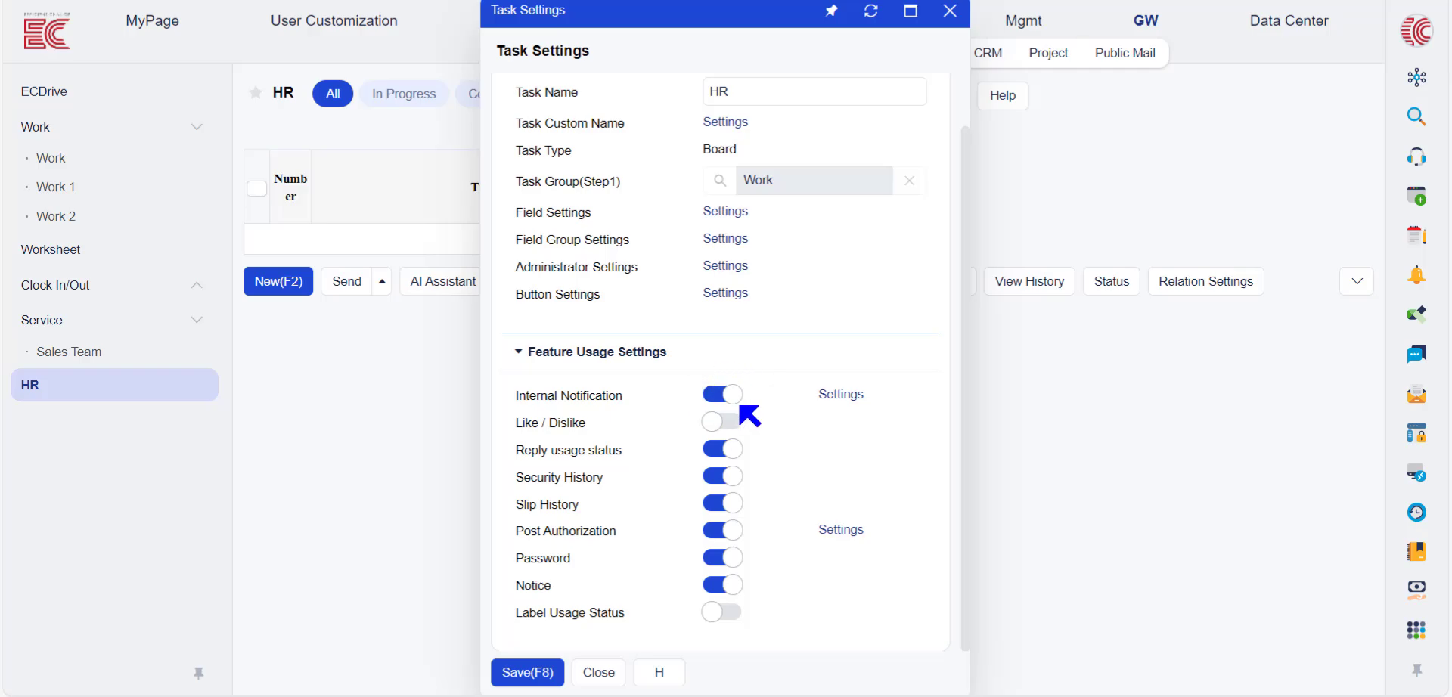
{"action": "left_click", "coordinate": [717, 395]}
{"action": "left_click", "coordinate": [717, 395]}
{"action": "left_click", "coordinate": [837, 396]}
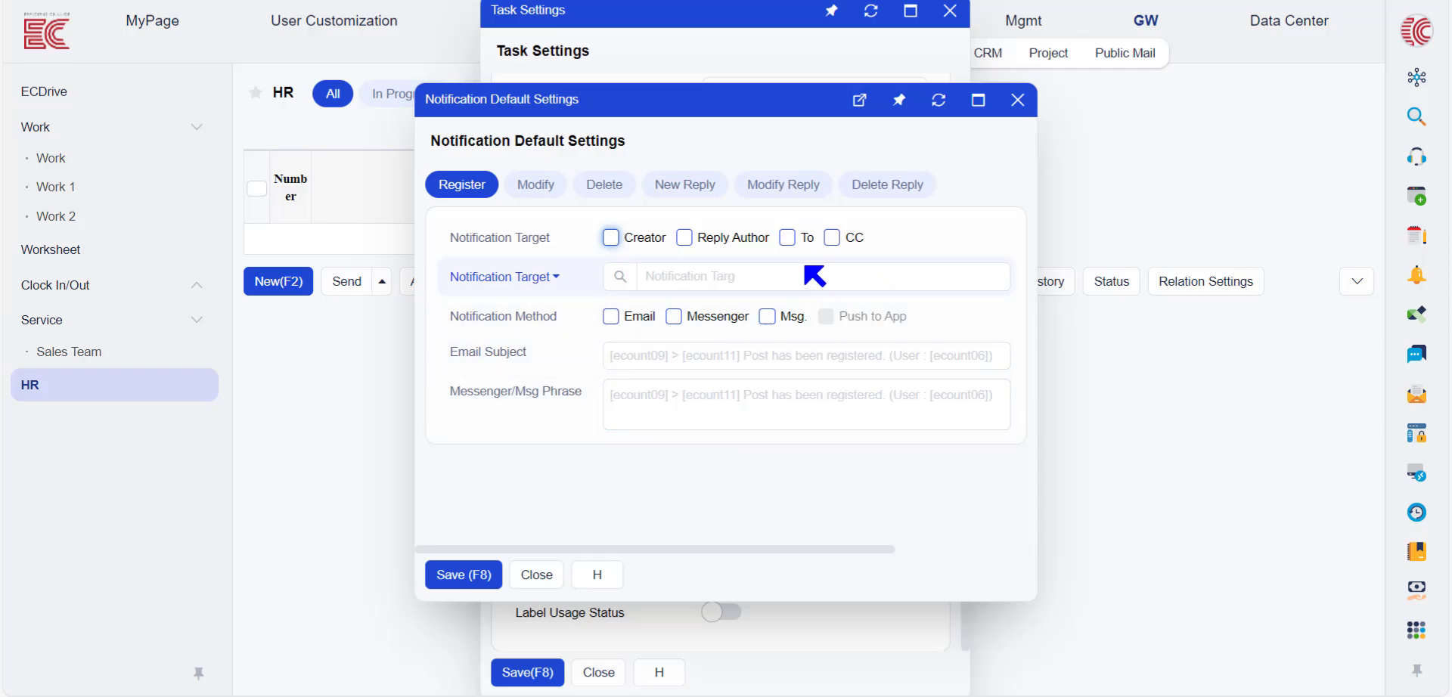
Send HR notifications to To recipients by Msg and Push to App
{"action": "left_click", "coordinate": [787, 238]}
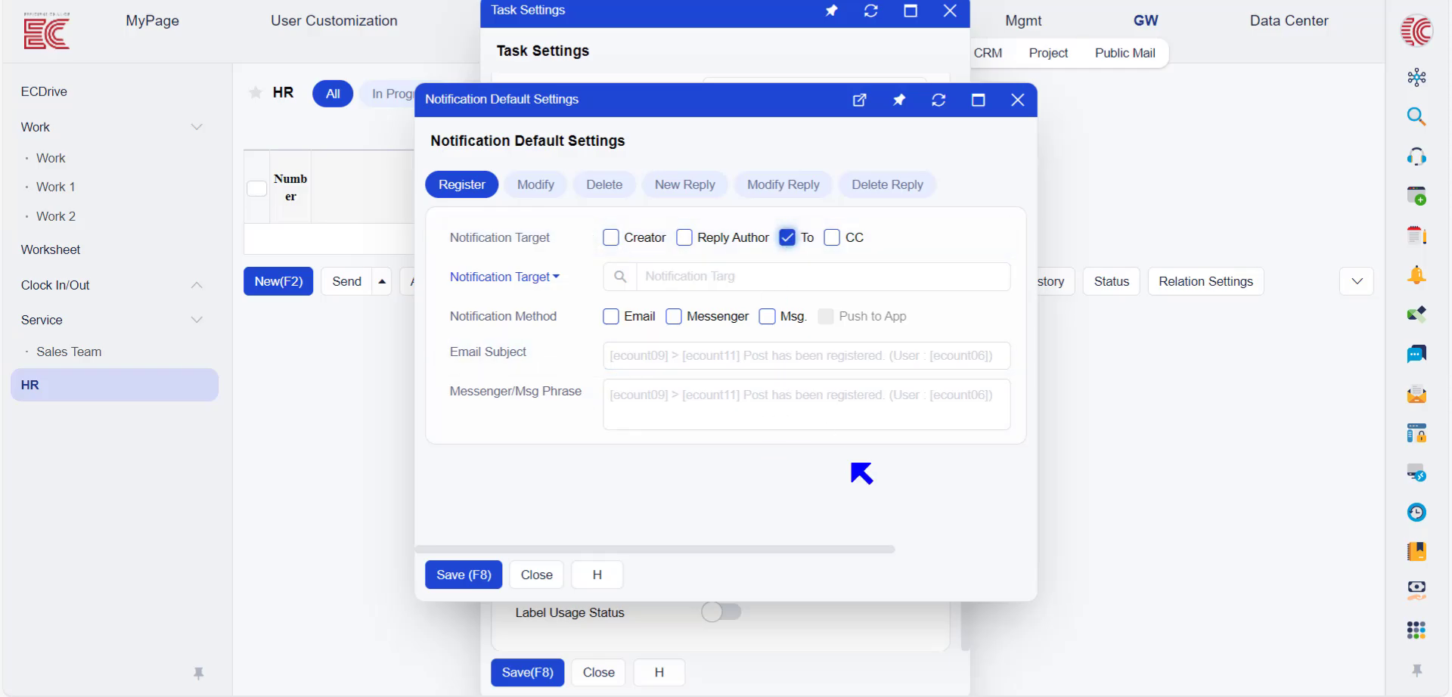
{"action": "left_click", "coordinate": [765, 318]}
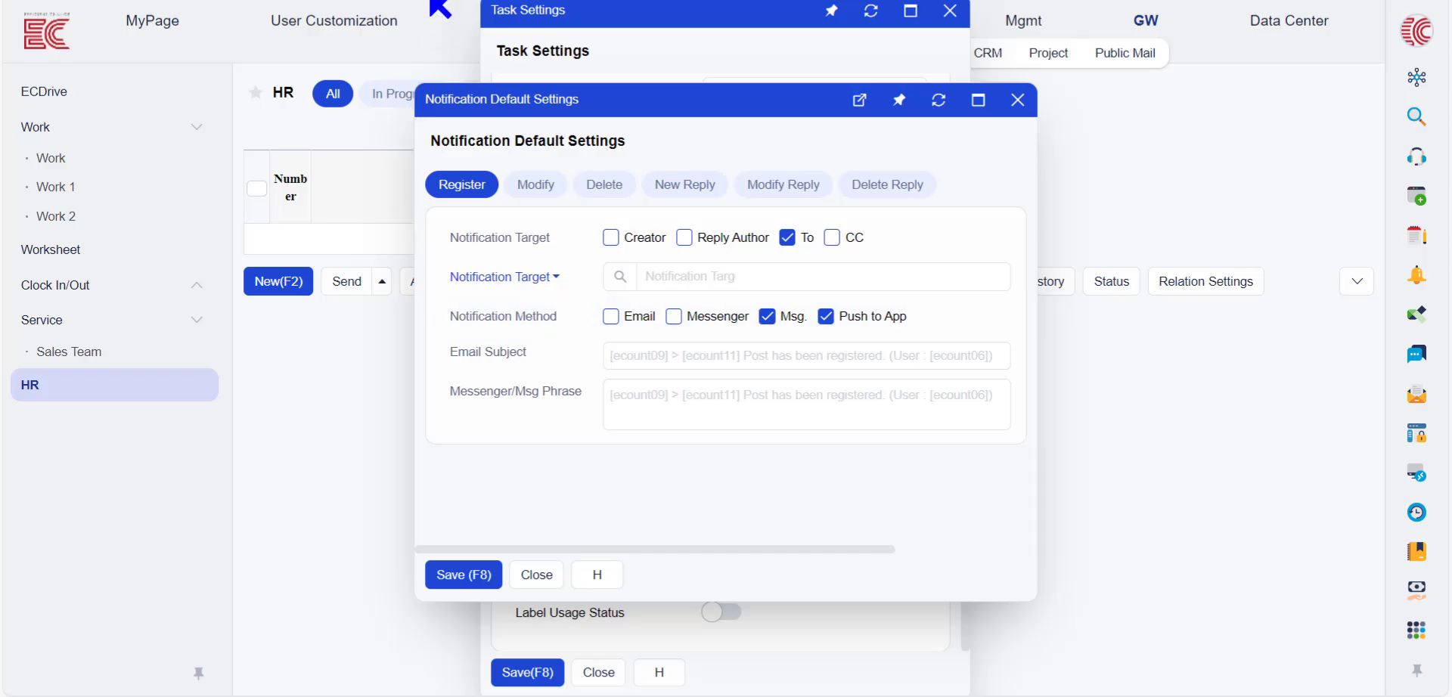
{"action": "key", "text": "Escape"}
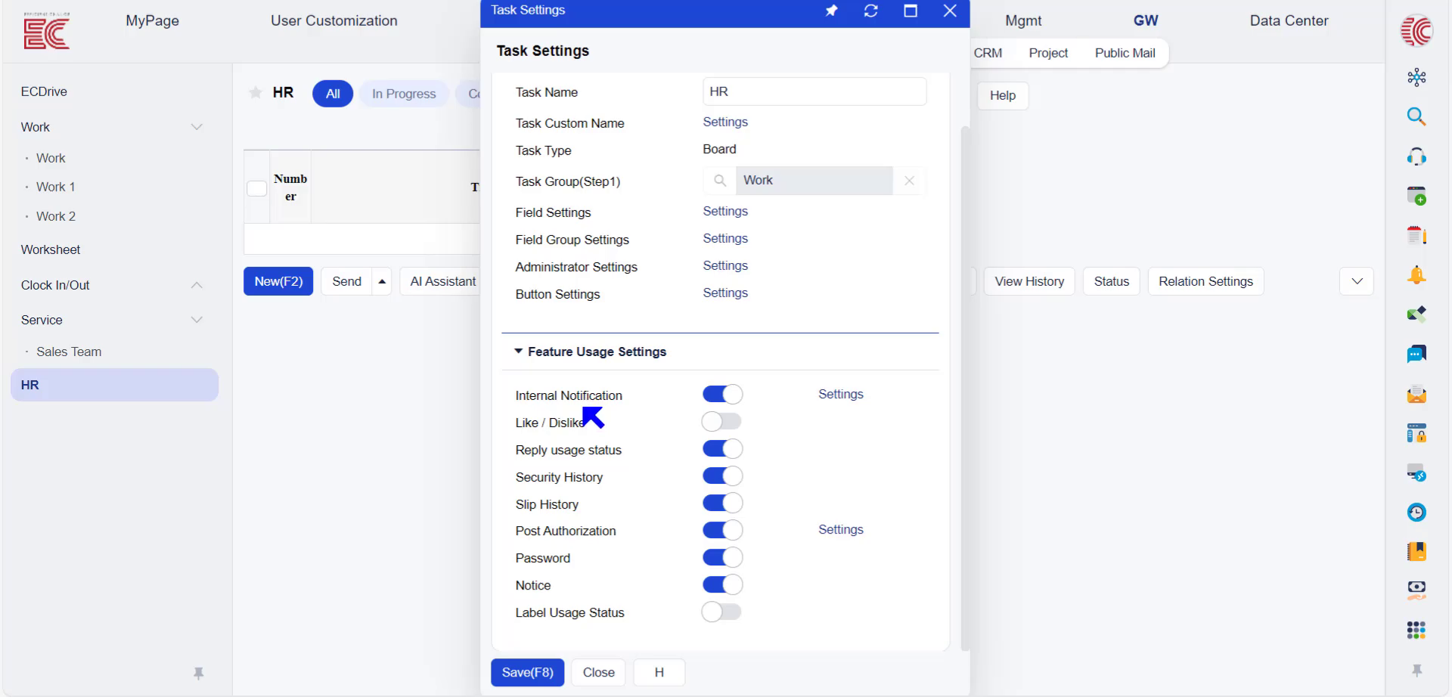
Open the post in the HR list and view its history
{"action": "left_click", "coordinate": [950, 10]}
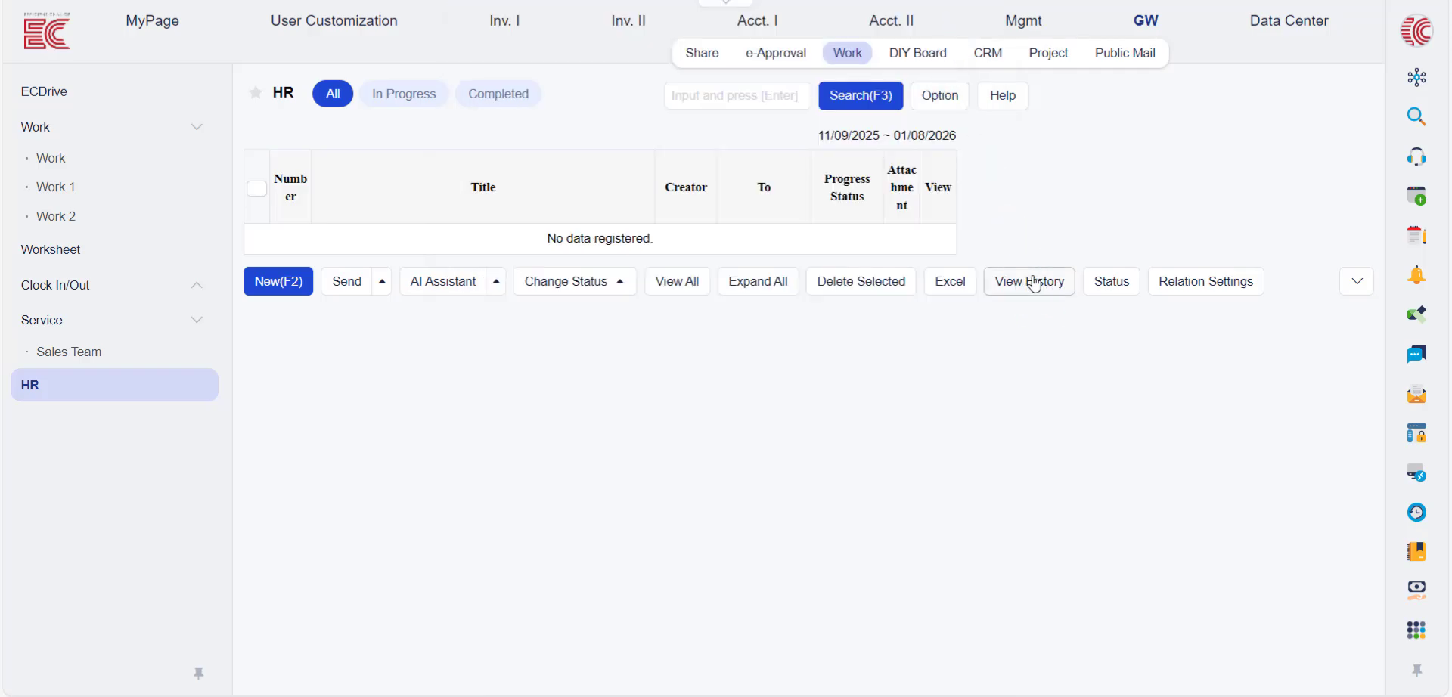
{"action": "left_click", "coordinate": [1050, 300]}
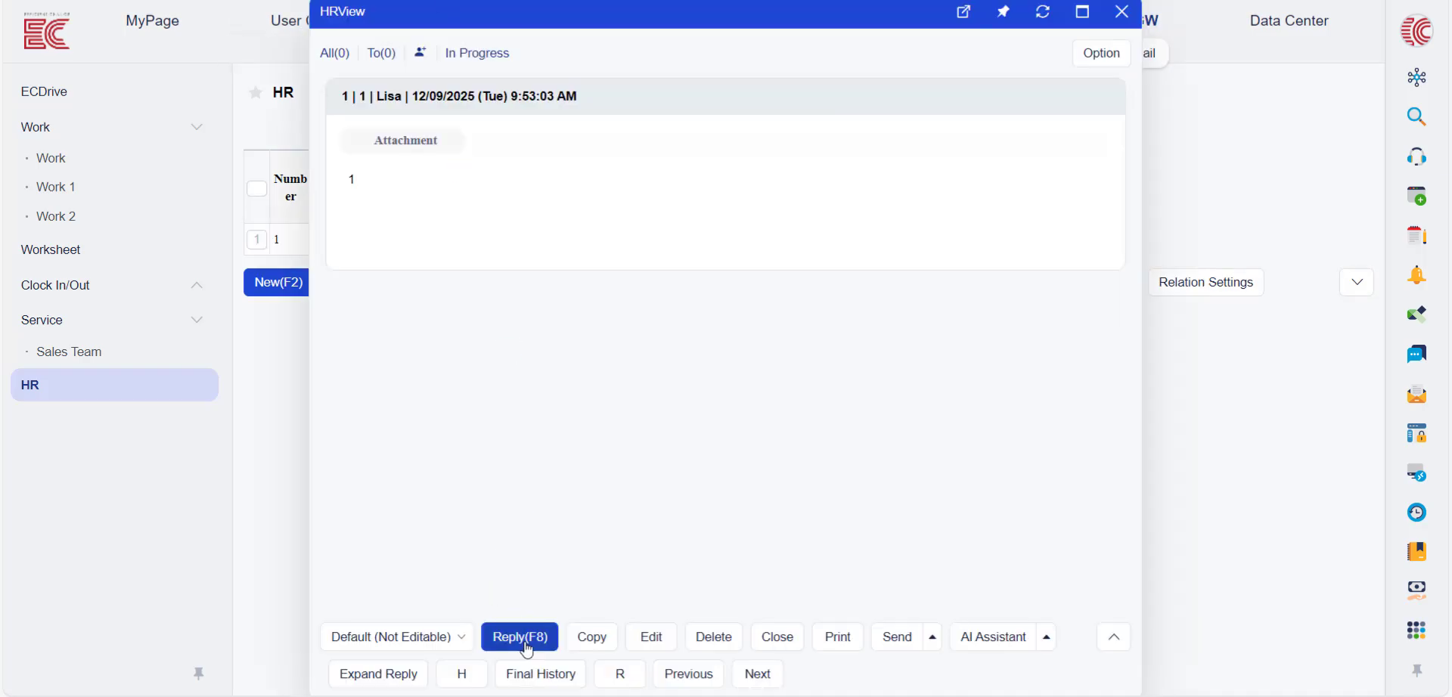
{"action": "left_click", "coordinate": [471, 680]}
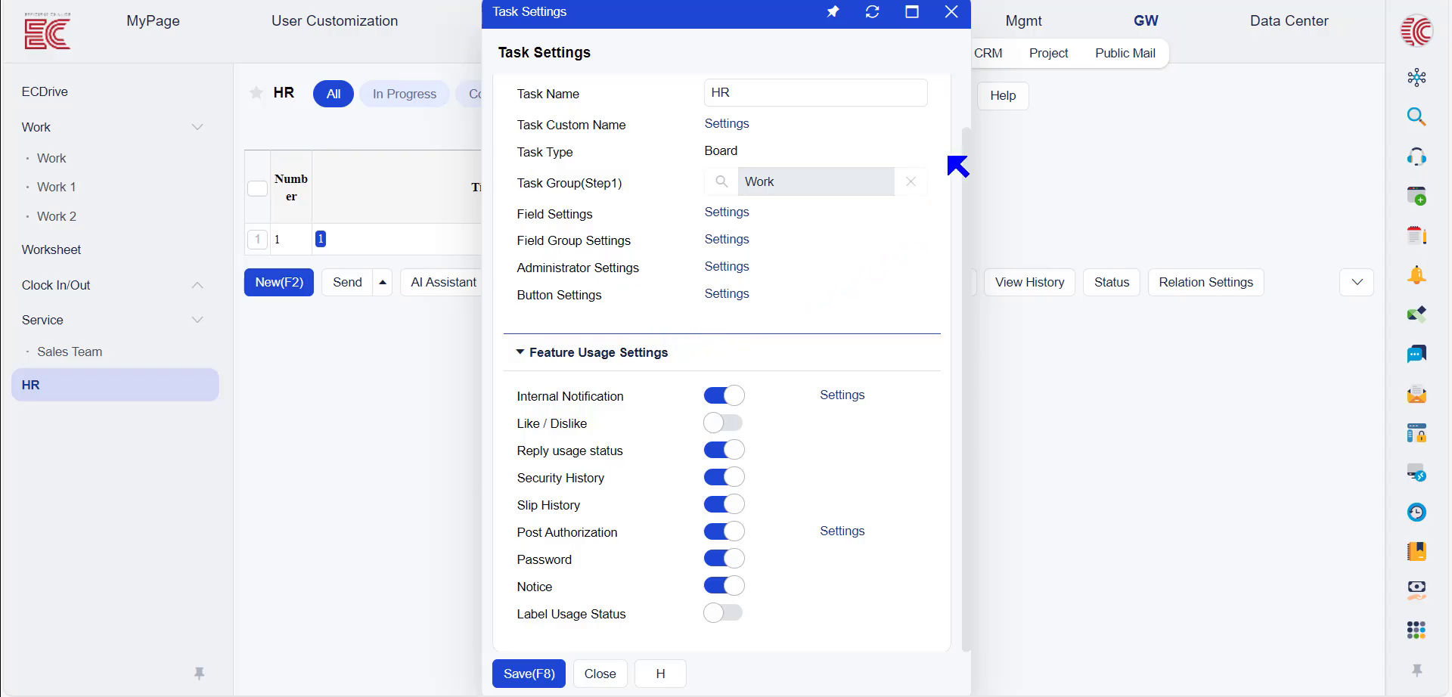
Start a new HR board entry and open Option > Input Screen Settings
{"action": "left_click", "coordinate": [948, 23]}
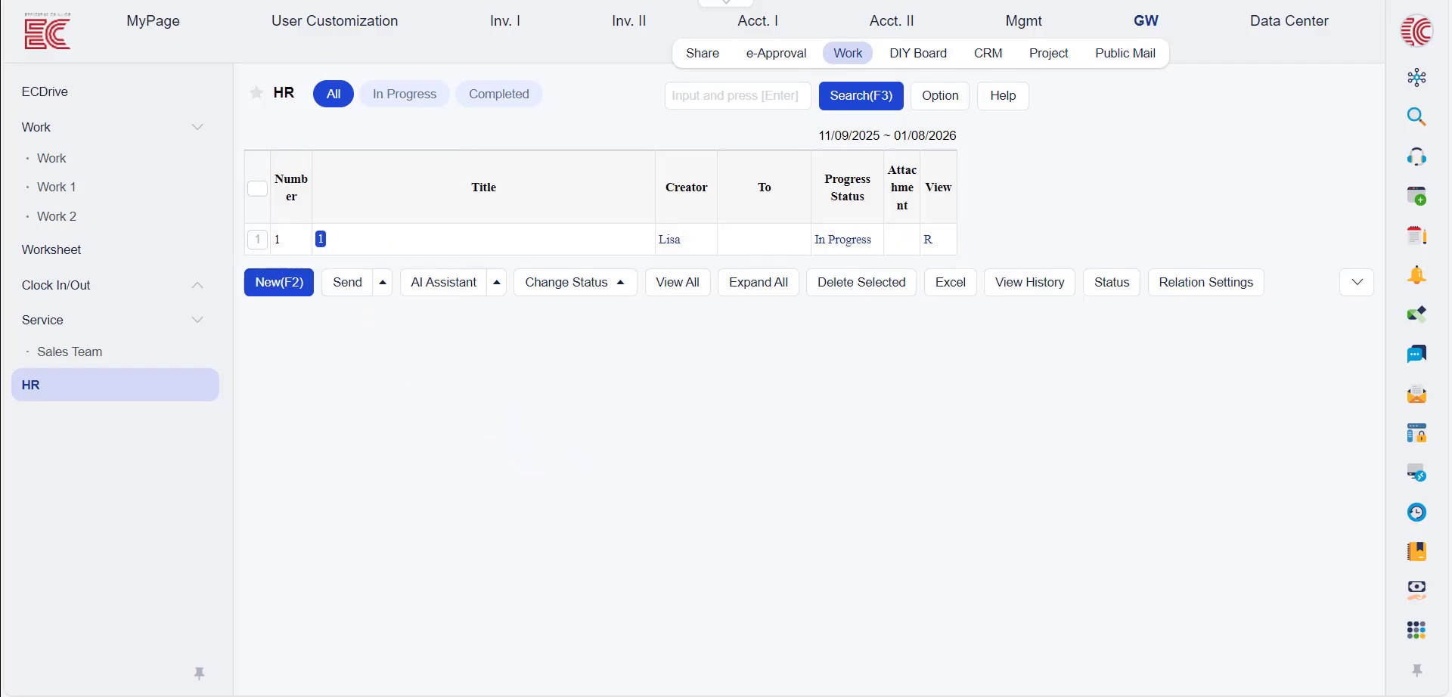
{"action": "left_click", "coordinate": [274, 289]}
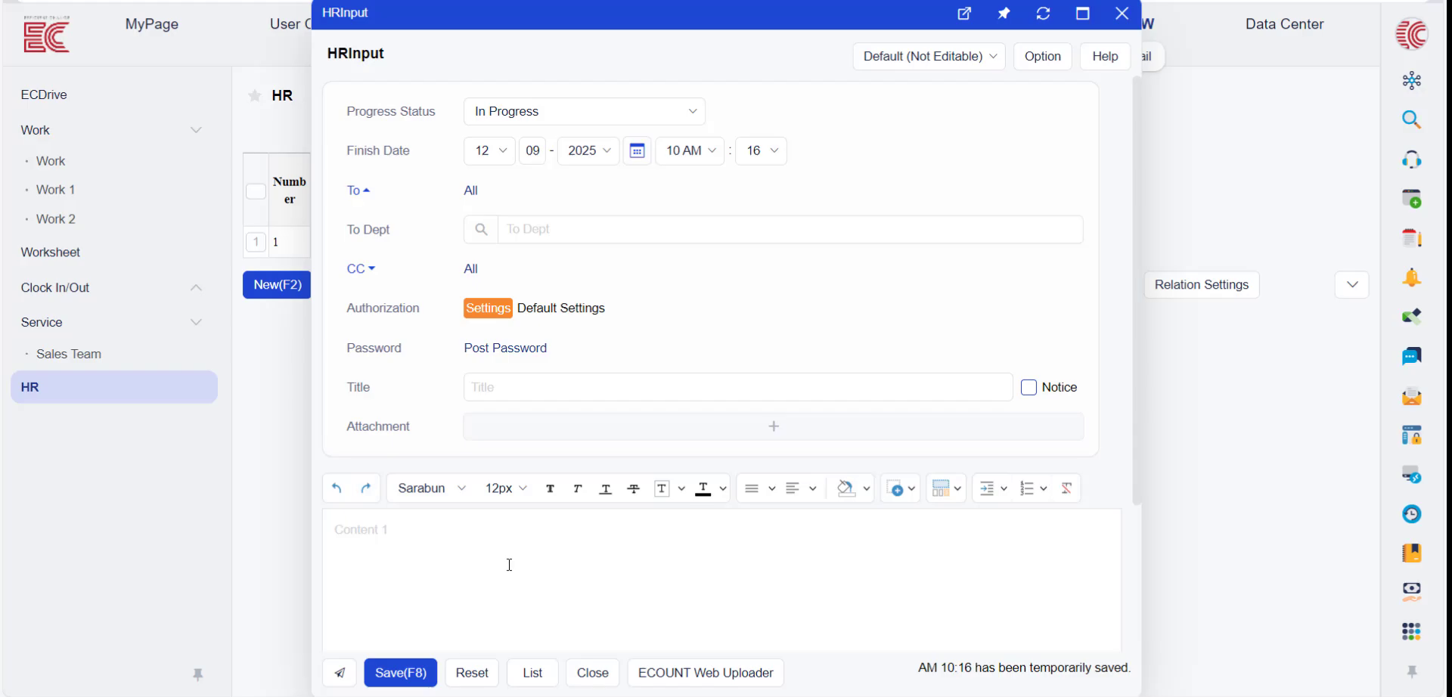
{"action": "left_click", "coordinate": [1043, 63]}
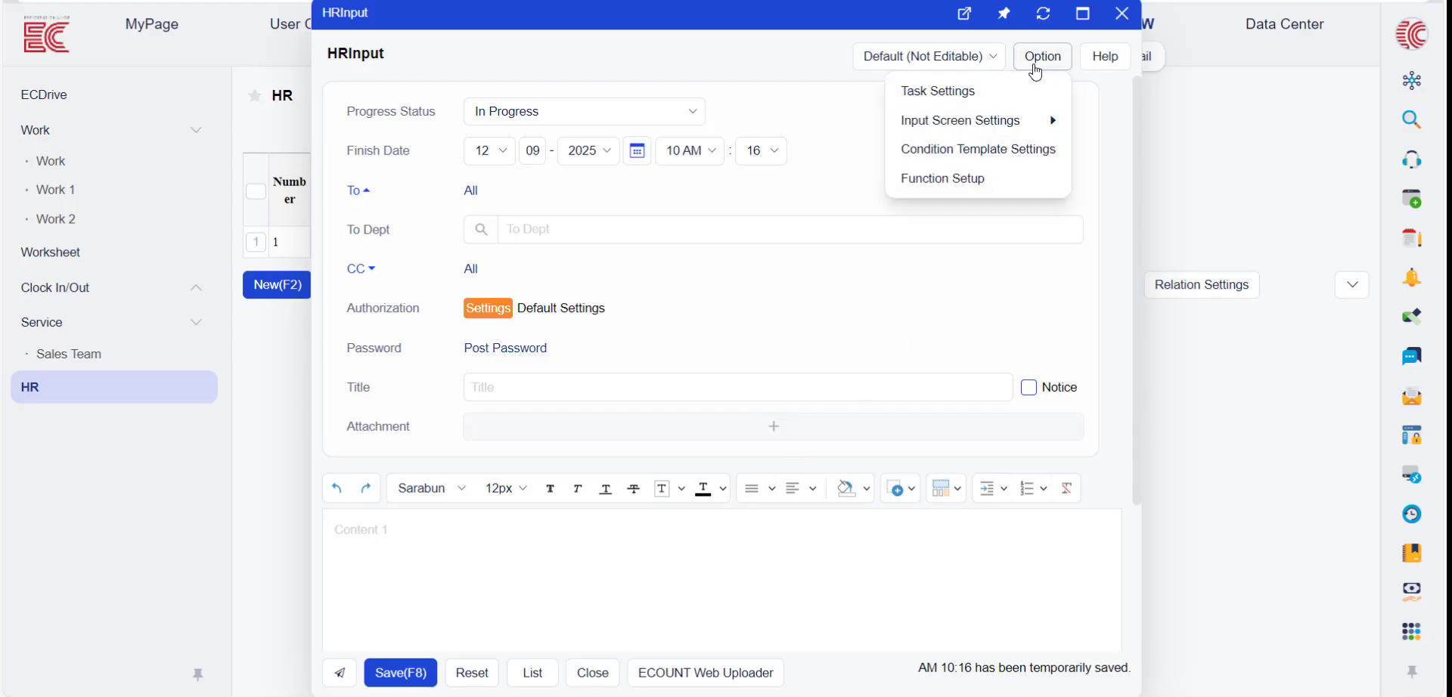
{"action": "mouse_move", "coordinate": [1008, 130]}
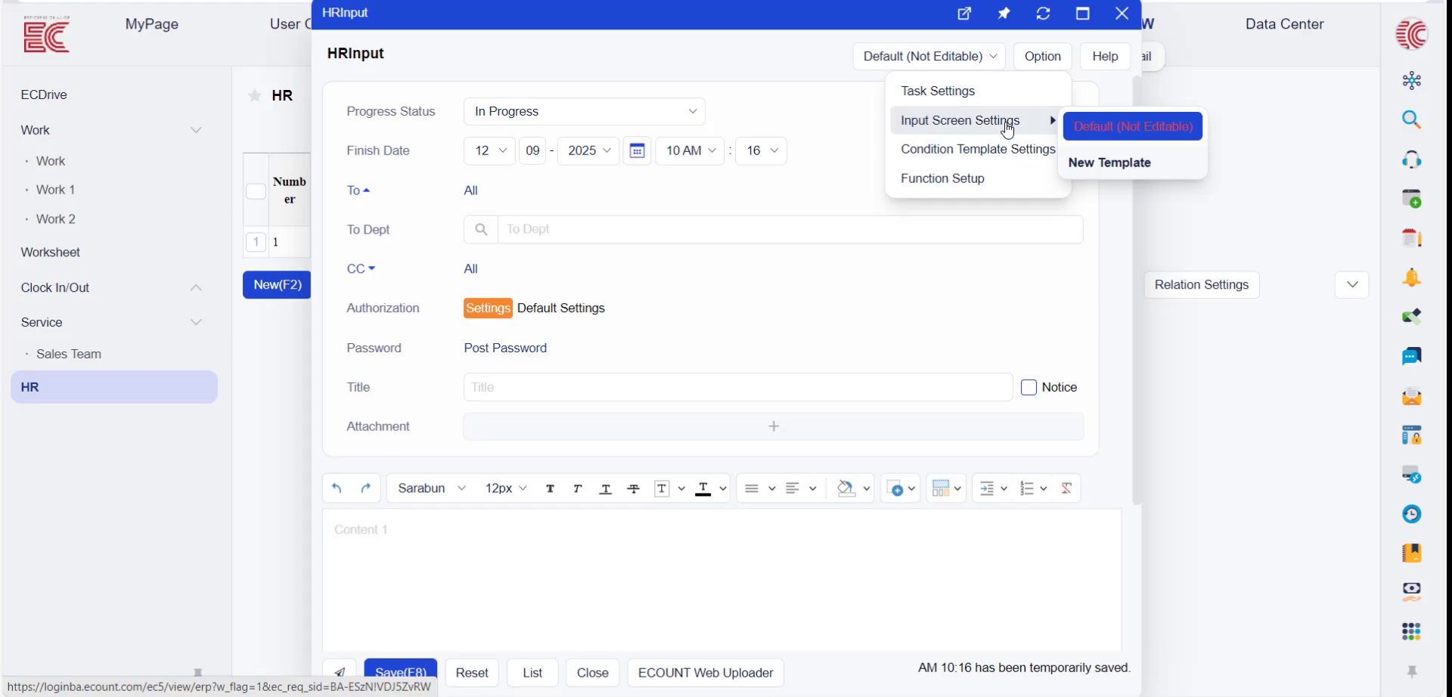